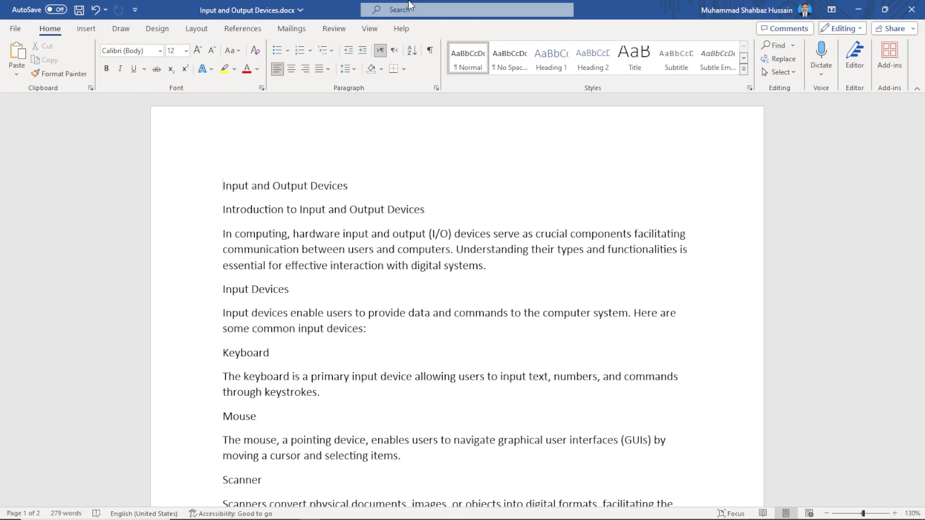
Apply the Heading 1 style to the document title "Input and Output Devices"
{"action": "key", "text": "shift+Down"}
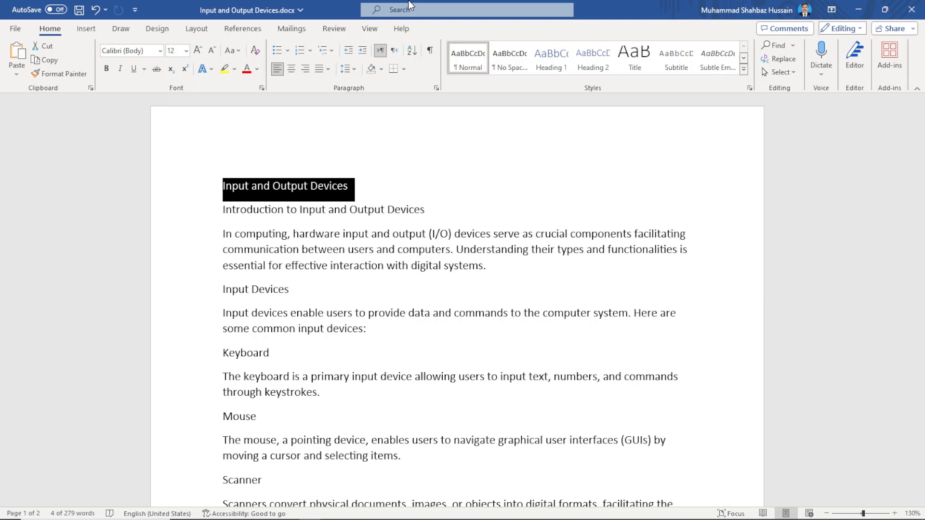
{"action": "key", "text": "ctrl+alt+2"}
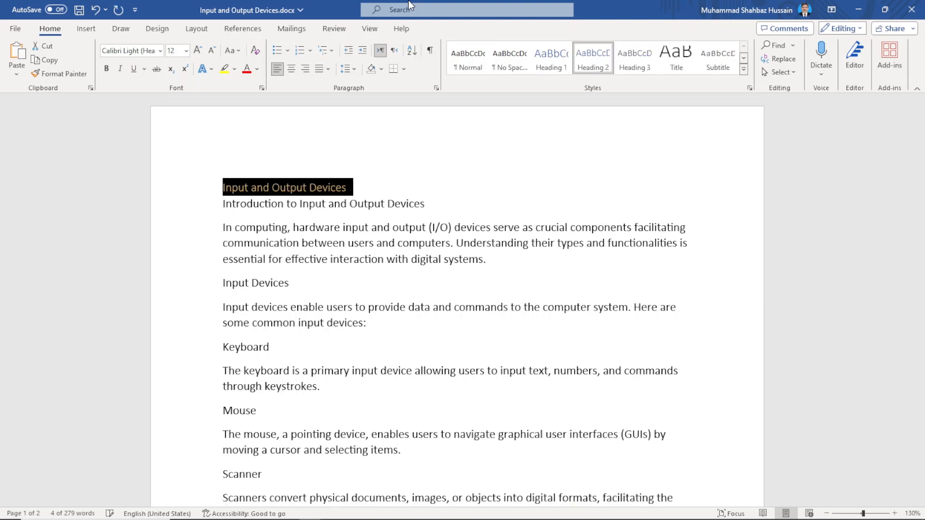
{"action": "key", "text": "ctrl+alt+1"}
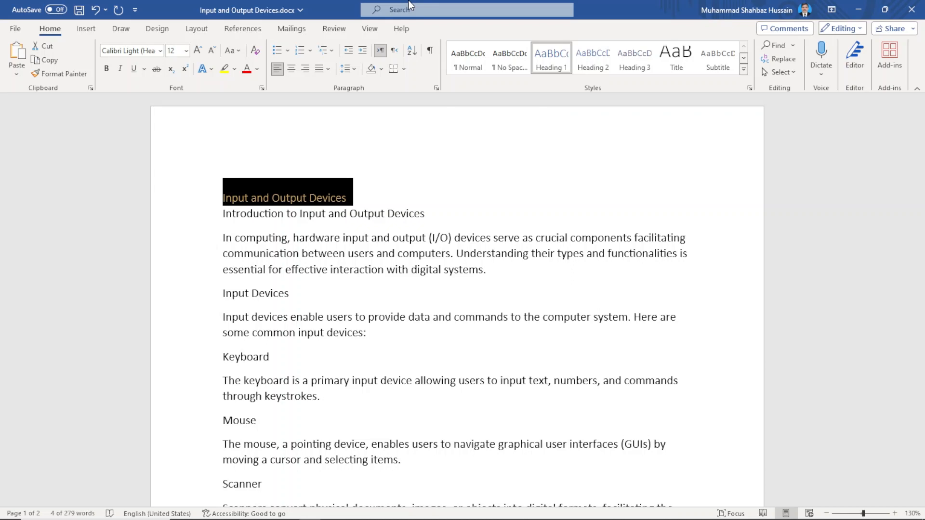
{"action": "key", "text": "Right"}
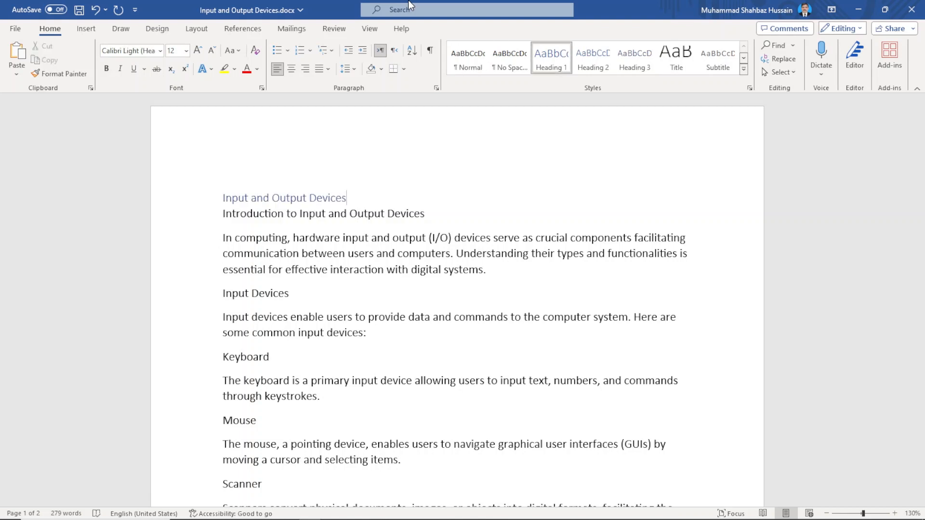
{"action": "key", "text": "Right"}
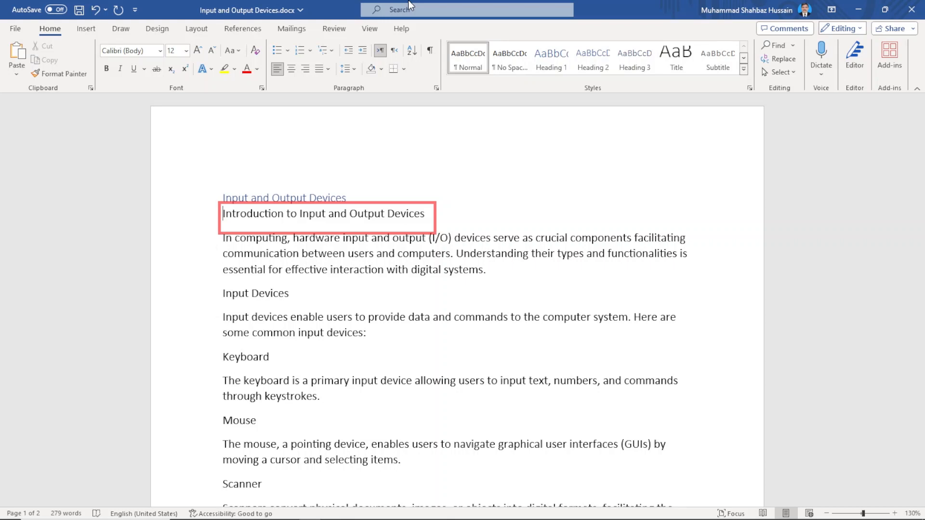
Apply the Heading 2 style to the line "Introduction to Input and Output Devices"
{"action": "key", "text": "shift+Down"}
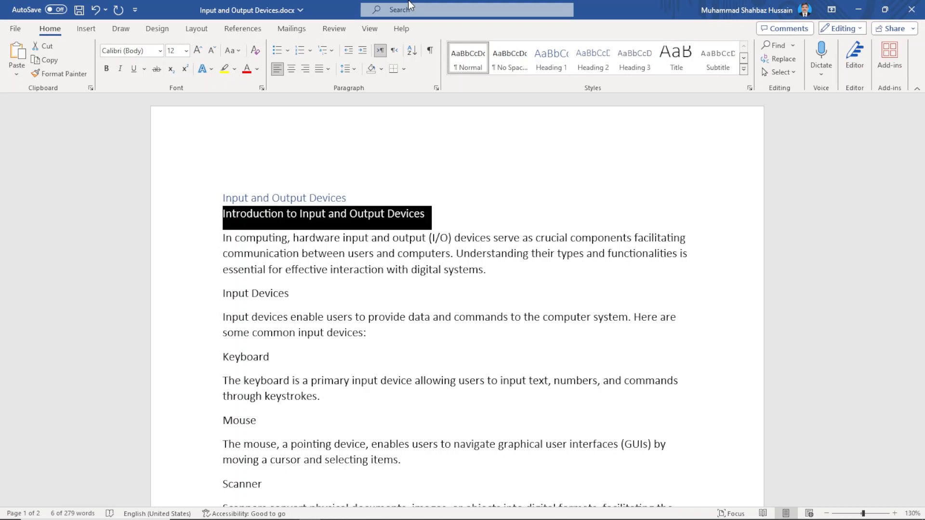
{"action": "key", "text": "ctrl+alt+2"}
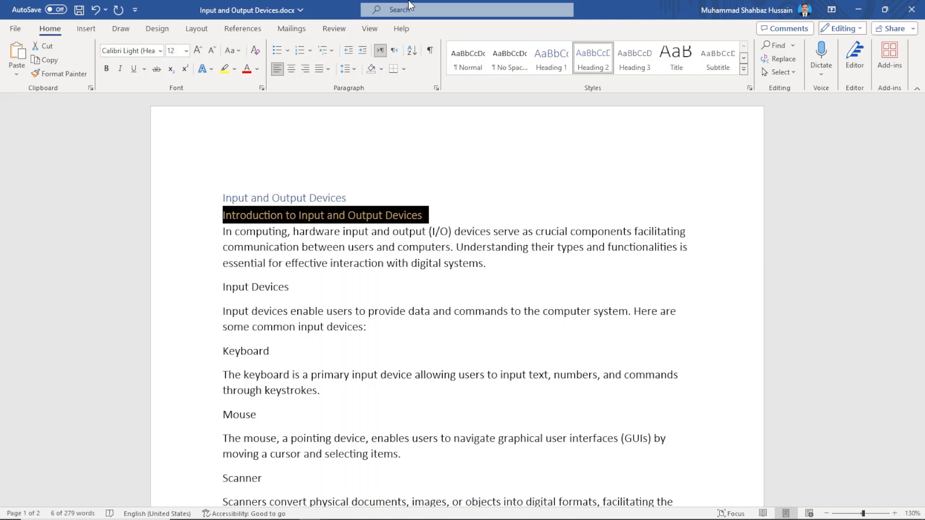
{"action": "key", "text": "ctrl+Down"}
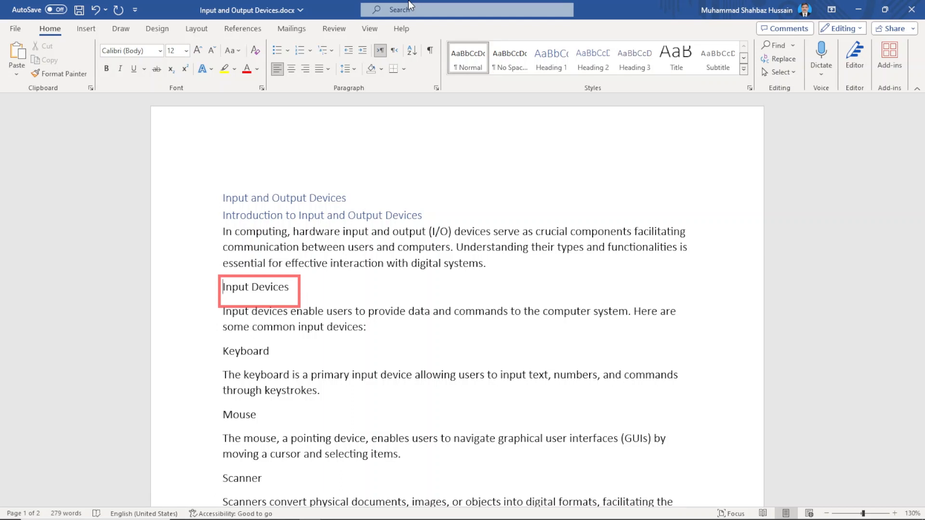
Apply the Heading 2 style to the "Input Devices" line
{"action": "key", "text": "ctrl+shift+Down"}
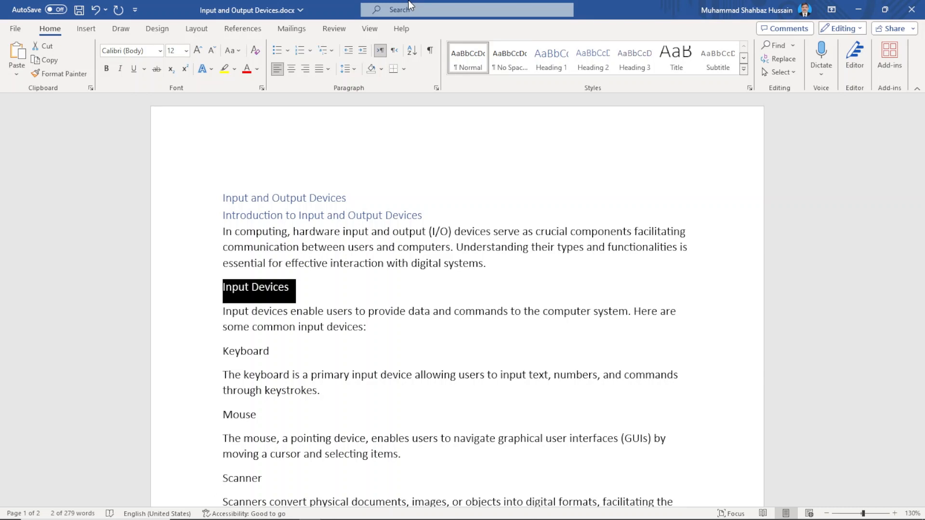
{"action": "key", "text": "ctrl+alt+2"}
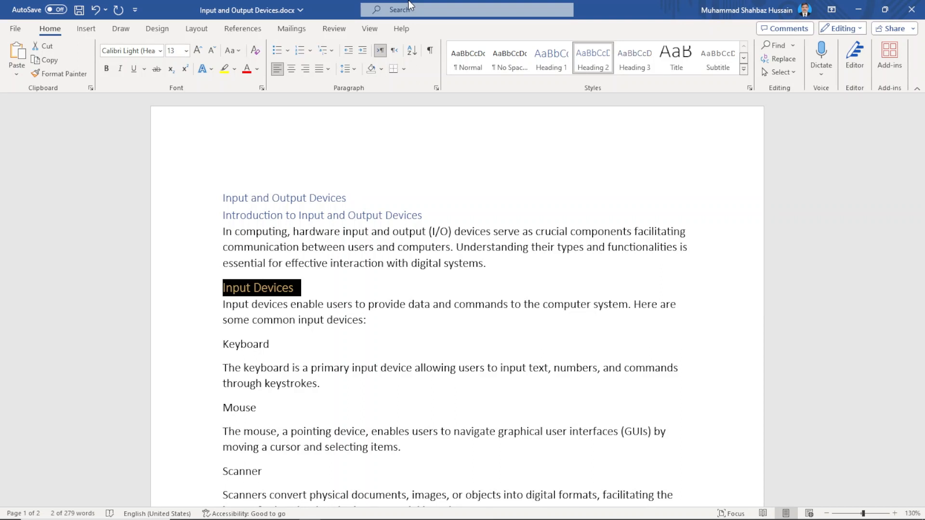
{"action": "key", "text": "Down"}
{"action": "key", "text": "Down"}
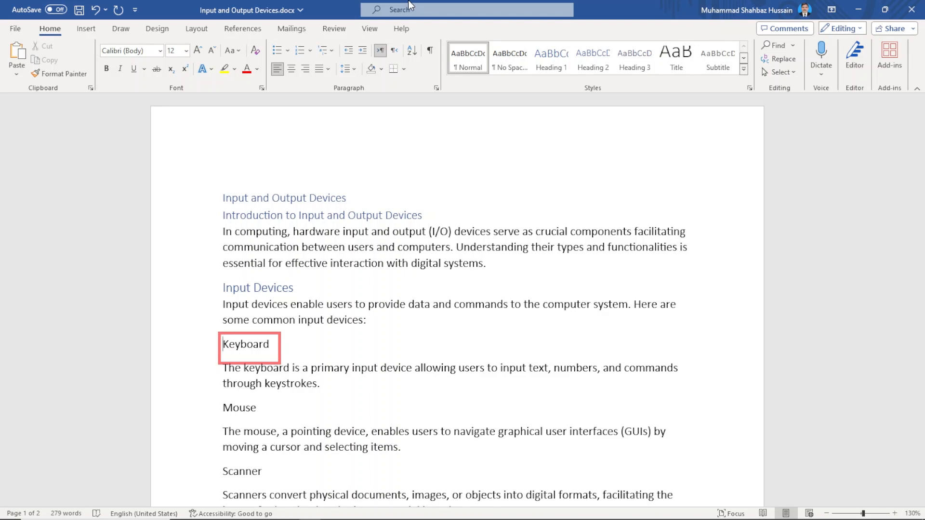
Apply the Heading 3 style to the "Keyboard" line
{"action": "key", "text": "shift+Down"}
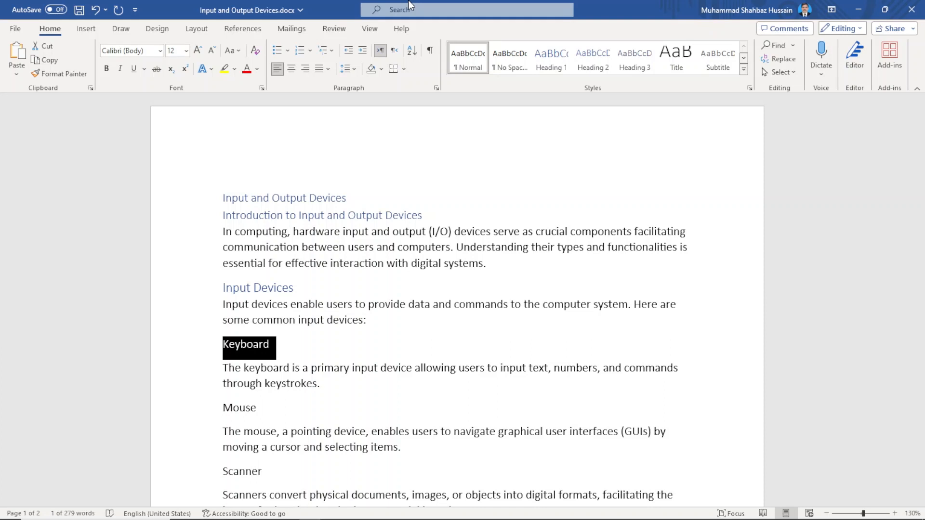
{"action": "key", "text": "ctrl+alt+3"}
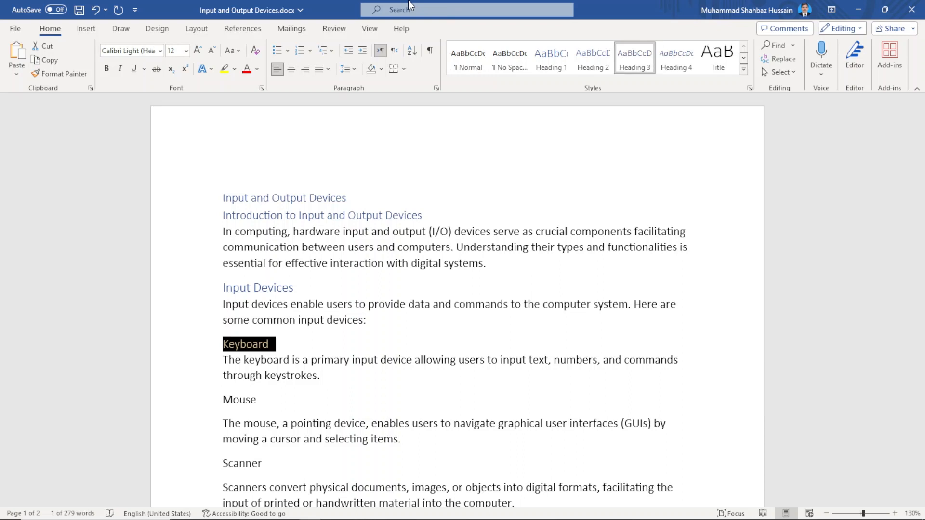
{"action": "key", "text": "Left"}
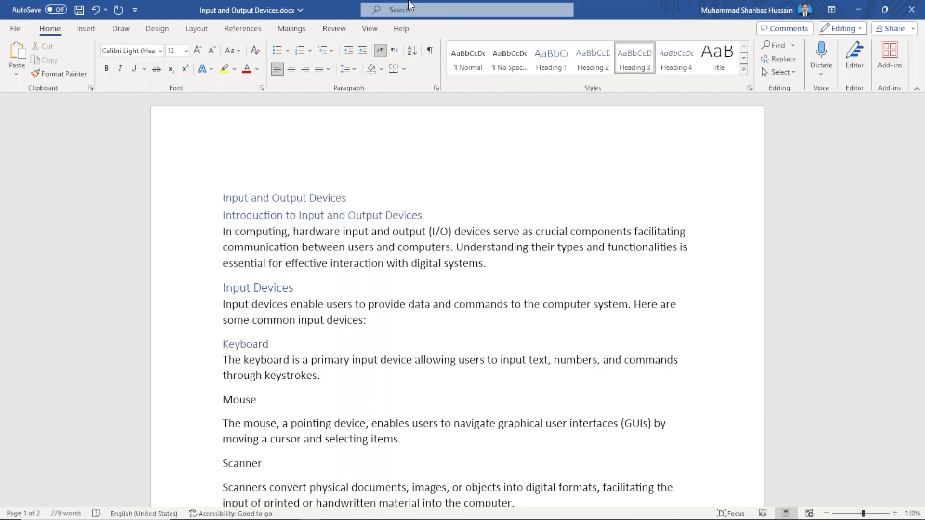
Apply the Heading 3 style to the "Mouse" line
{"action": "key", "text": "Down"}
{"action": "key", "text": "Down"}
{"action": "key", "text": "Down"}
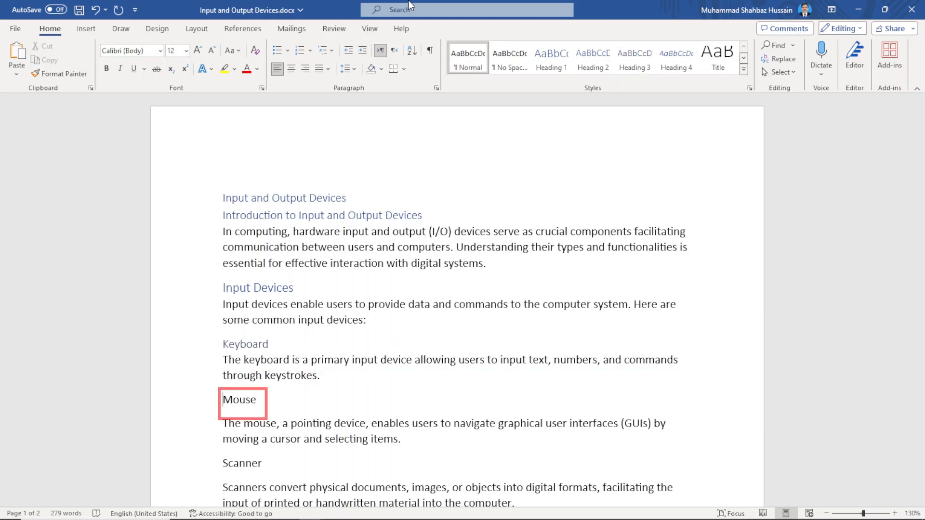
{"action": "key", "text": "shift+Down"}
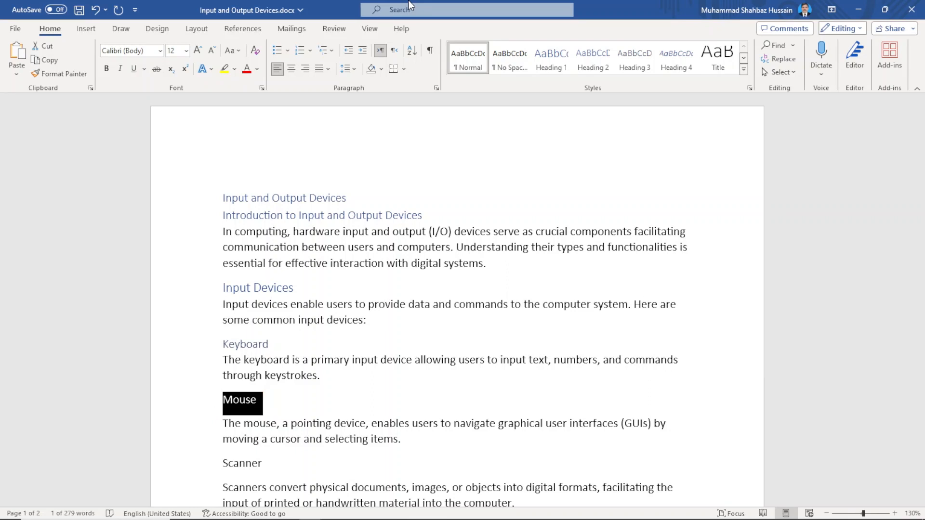
{"action": "key", "text": "ctrl+alt+3"}
Apply the Heading 3 style to the "Scanner" line
{"action": "key", "text": "Down"}
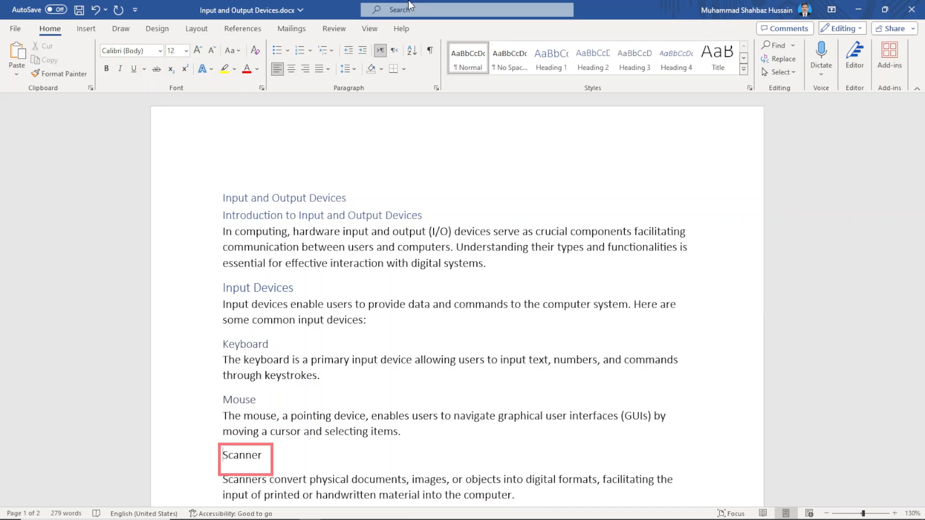
{"action": "key", "text": "shift+Down"}
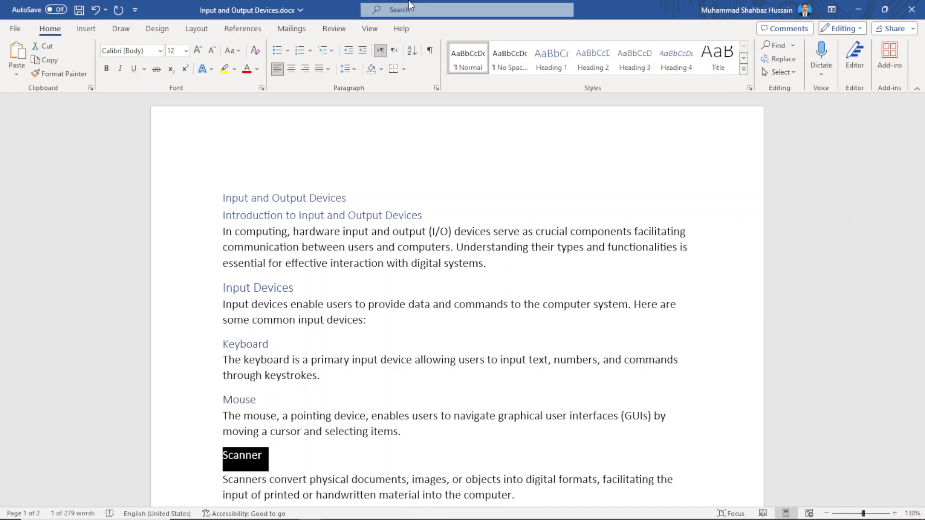
{"action": "key", "text": "ctrl+alt+3"}
Apply the Heading 3 style to the "Microphone" line
{"action": "key", "text": "Down"}
{"action": "key", "text": "Down"}
{"action": "key", "text": "Down"}
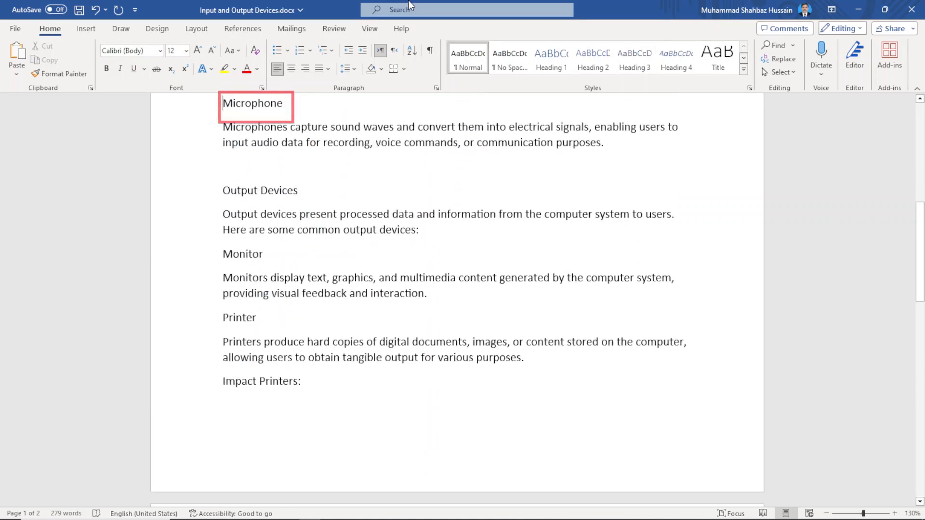
{"action": "key", "text": "shift+Down"}
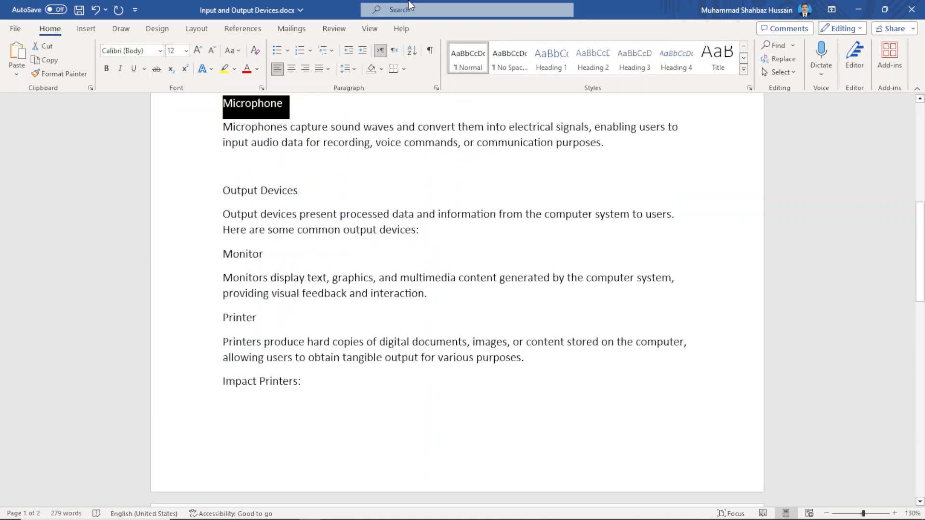
{"action": "key", "text": "ctrl+alt+3"}
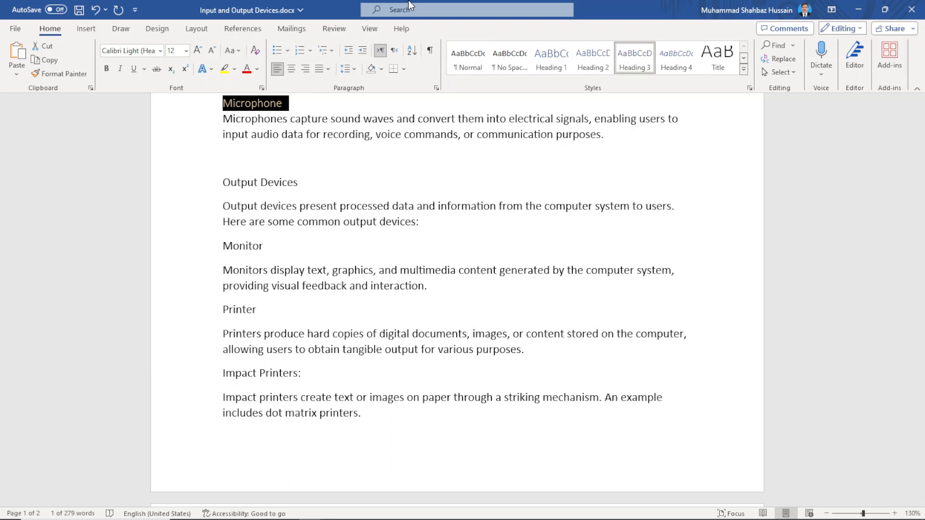
Apply the Heading 2 style to the "Output Devices" line
{"action": "key", "text": "Down"}
{"action": "key", "text": "Down"}
{"action": "key", "text": "Down"}
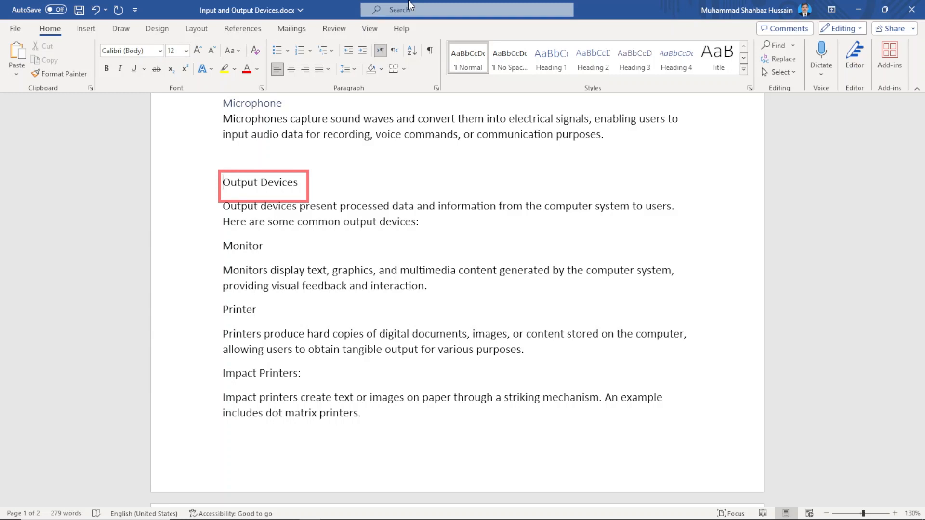
{"action": "key", "text": "shift+End"}
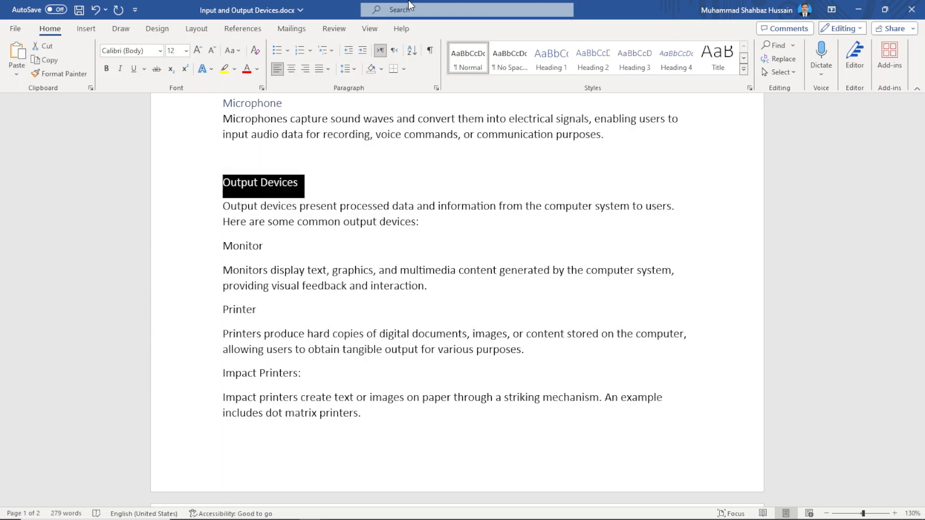
{"action": "key", "text": "ctrl+alt+2"}
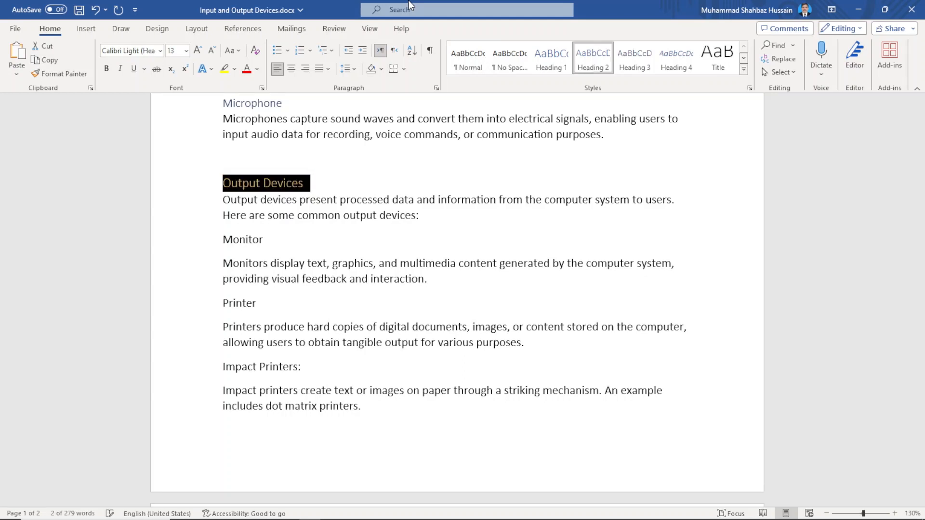
Apply the Heading 3 style to the "Monitor" line
{"action": "key", "text": "Down"}
{"action": "key", "text": "Down"}
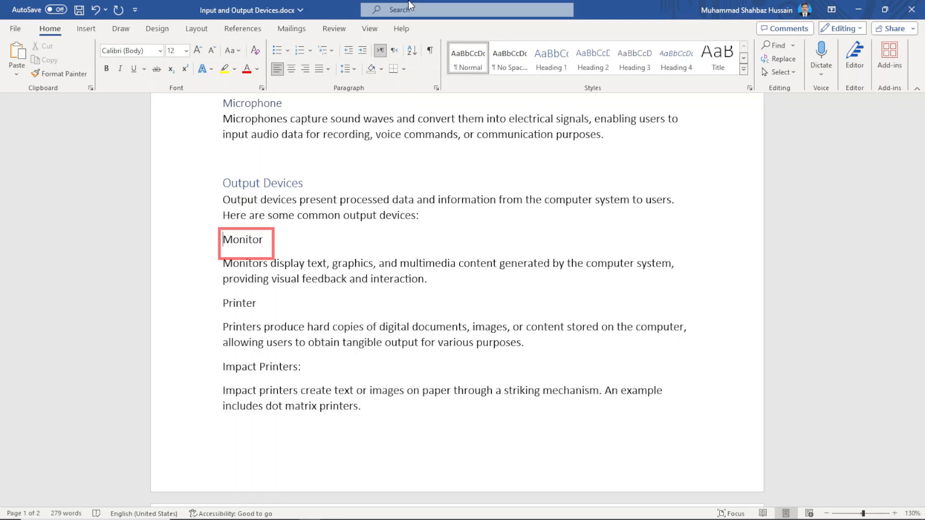
{"action": "key", "text": "shift+End"}
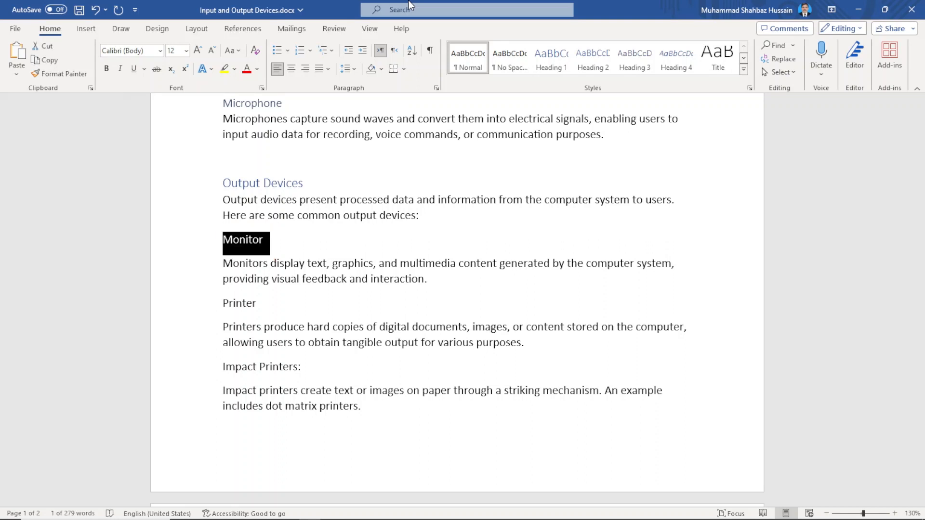
{"action": "key", "text": "ctrl+alt+3"}
Apply the Heading 3 style to the "Printer" line
{"action": "key", "text": "Down"}
{"action": "key", "text": "Down"}
{"action": "key", "text": "Down"}
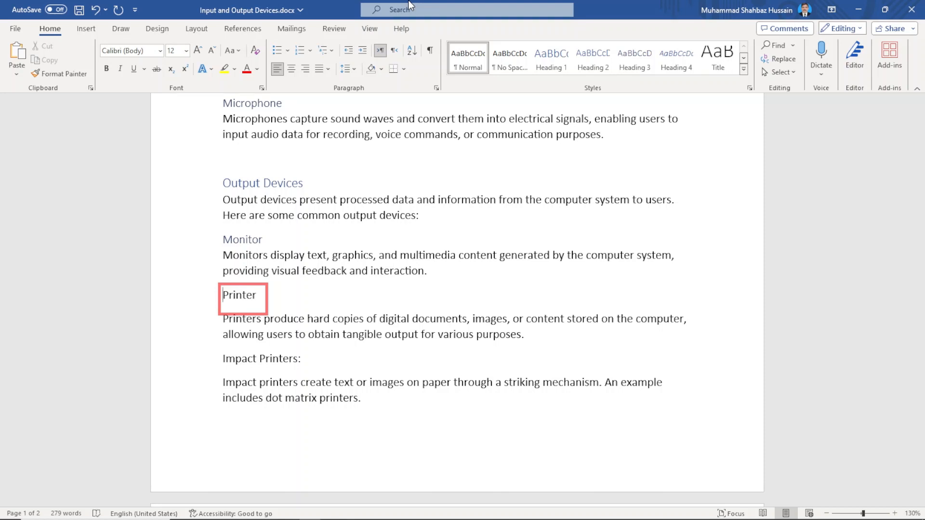
{"action": "key", "text": "shift+End"}
{"action": "key", "text": "ctrl+alt+3"}
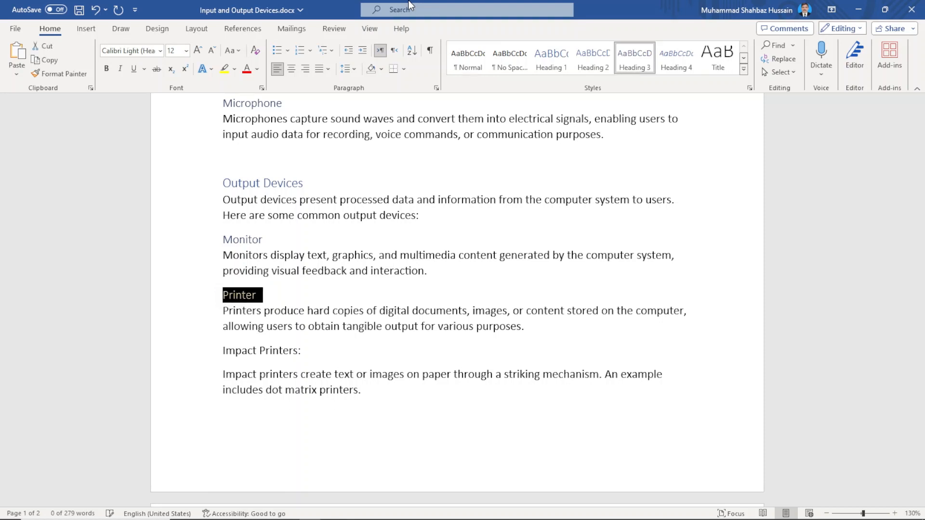
Apply the Heading 4 style to the "Impact Printers:" line
{"action": "key", "text": "Down"}
{"action": "key", "text": "Down"}
{"action": "key", "text": "Down"}
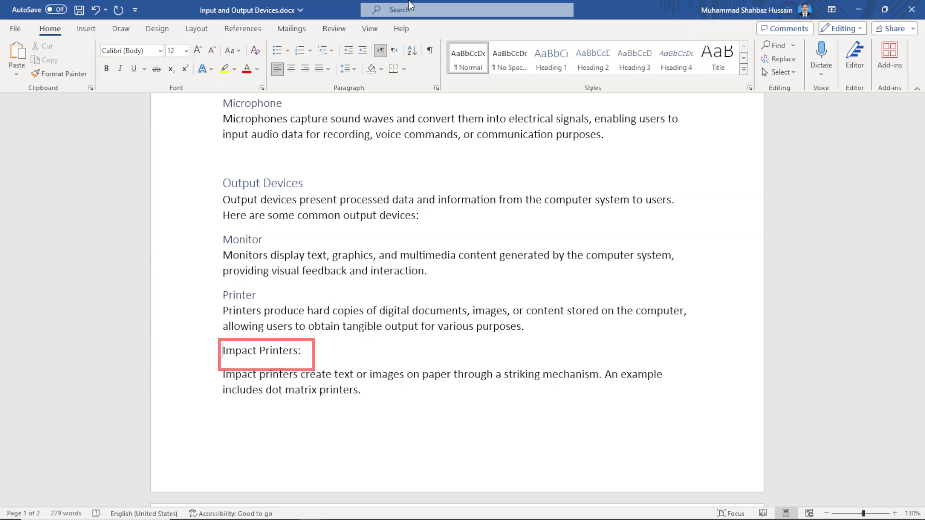
{"action": "key", "text": "shift+End"}
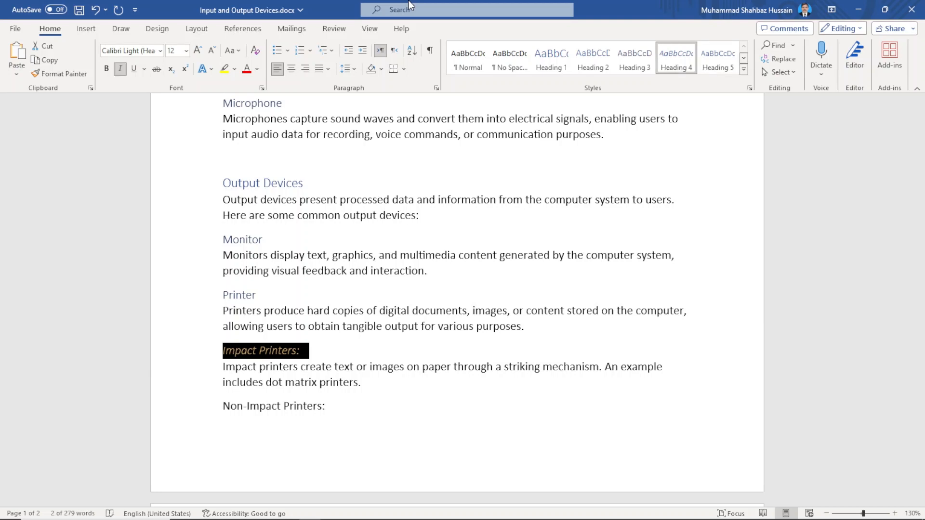
Apply the Heading 5 style to the "Non-Impact Printers:" line
{"action": "key", "text": "Down"}
{"action": "key", "text": "Down"}
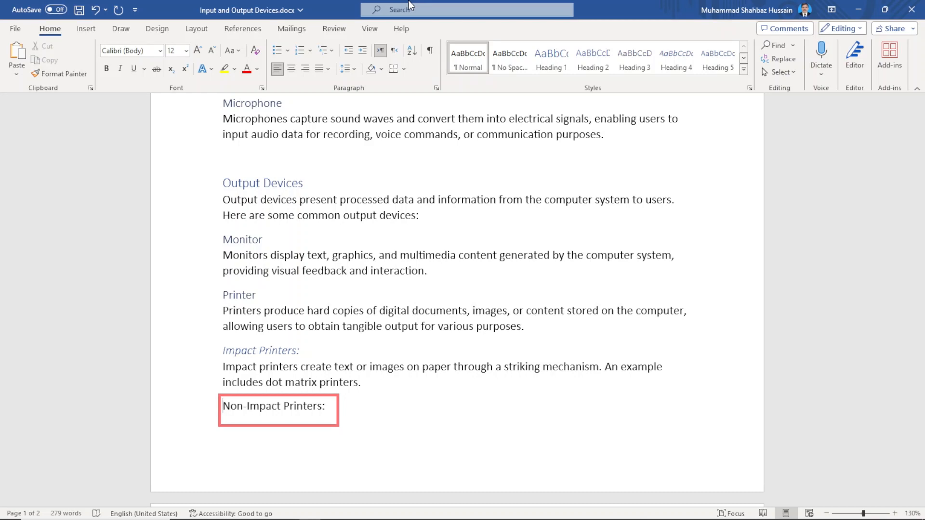
{"action": "key", "text": "shift+Down"}
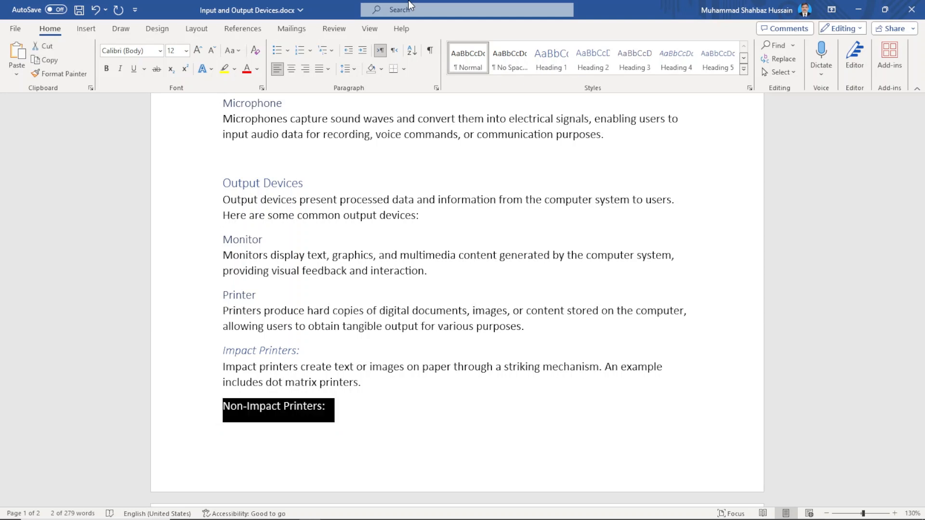
{"action": "key", "text": "ctrl+alt+5"}
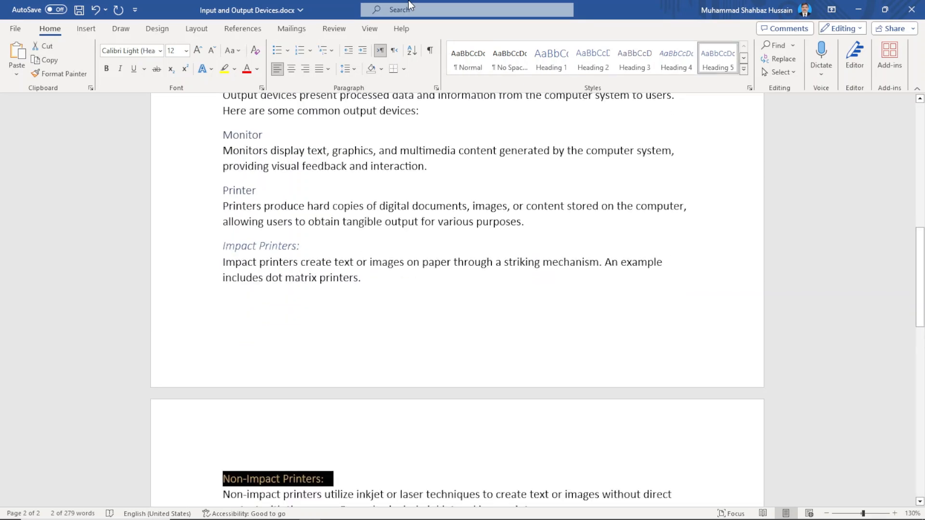
Italicize the "Non-Impact Printers:" heading and save the document
{"action": "key", "text": "ctrl+i"}
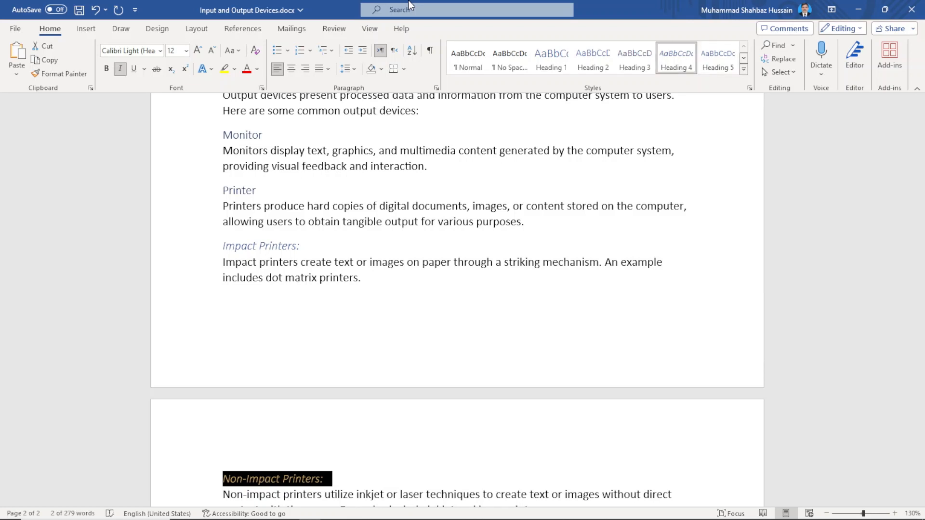
{"action": "key", "text": "ctrl+s"}
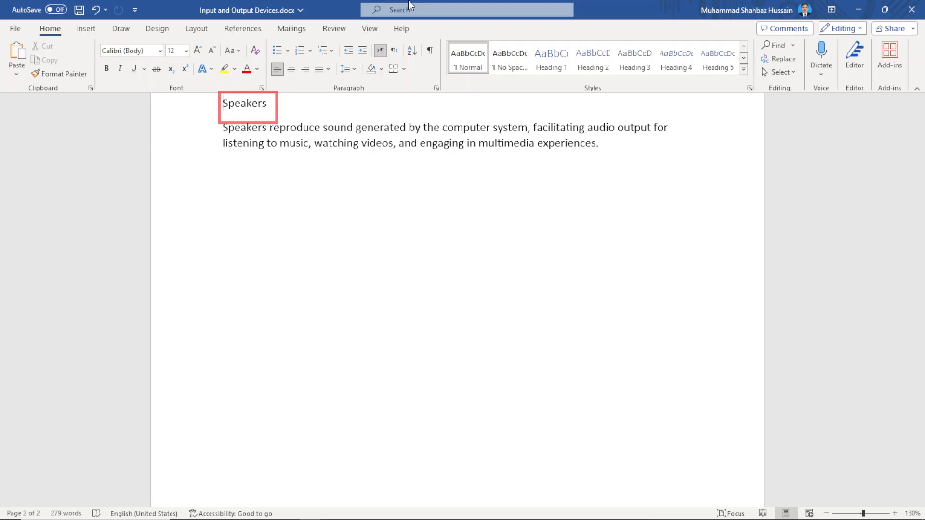
Apply the Heading 3 style to the "Speakers" line
{"action": "key", "text": "shift+End"}
{"action": "key", "text": "ctrl+alt+3"}
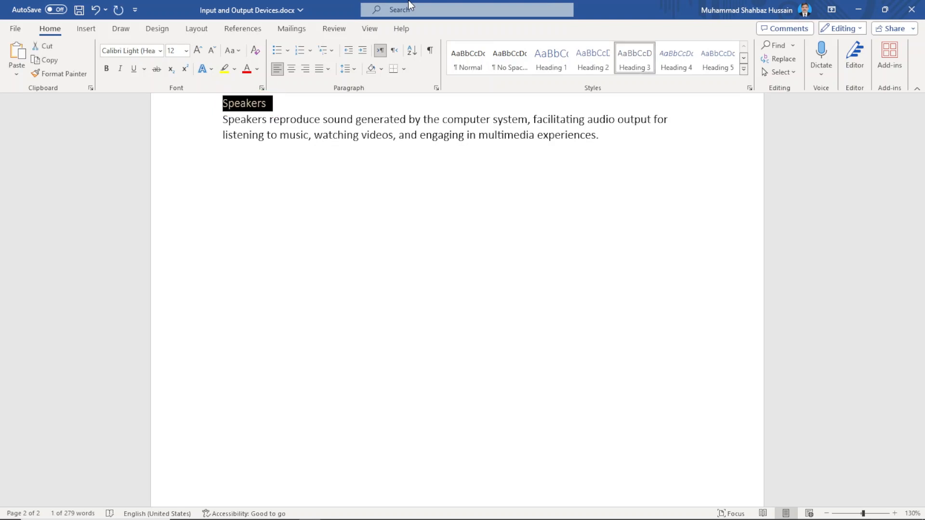
{"action": "key", "text": "Right"}
Move through the document from end to start, checking the title, introduction and "Input Devices" headings
{"action": "key", "text": "ctrl+End"}
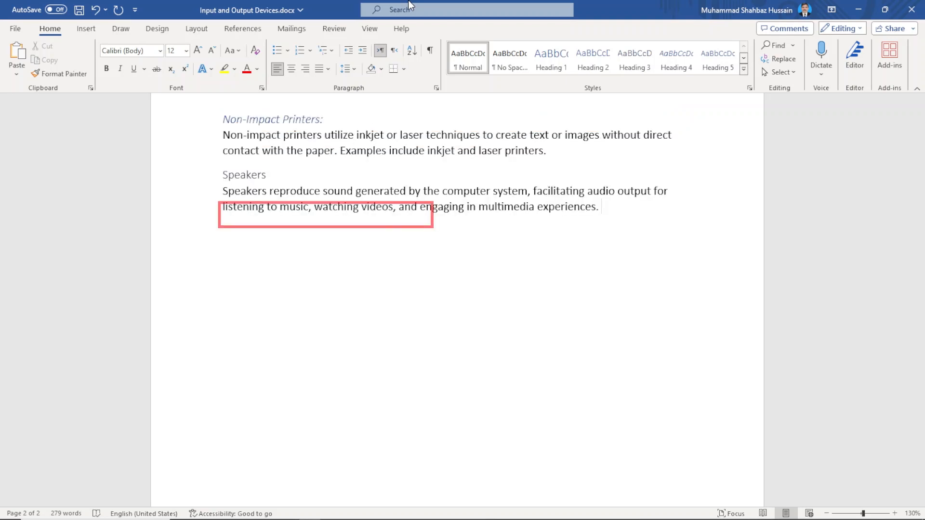
{"action": "key", "text": "ctrl+Home"}
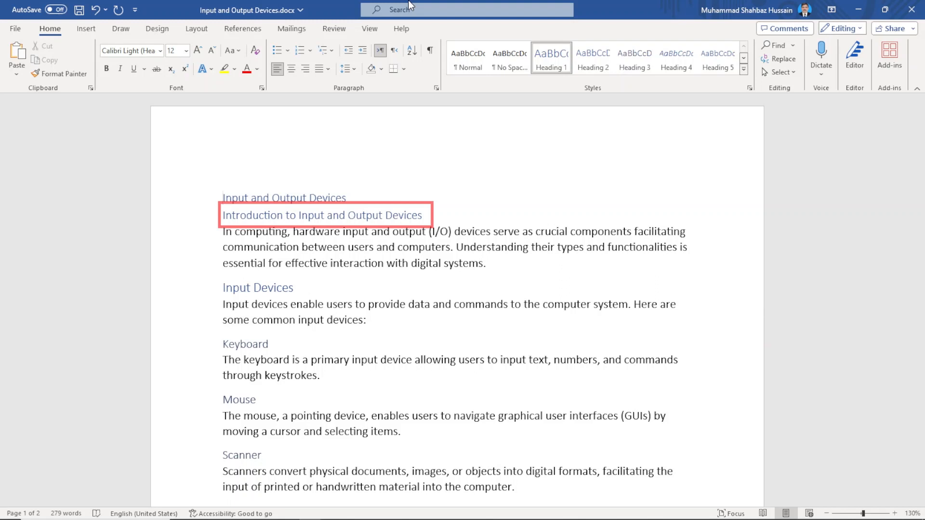
{"action": "key", "text": "Down"}
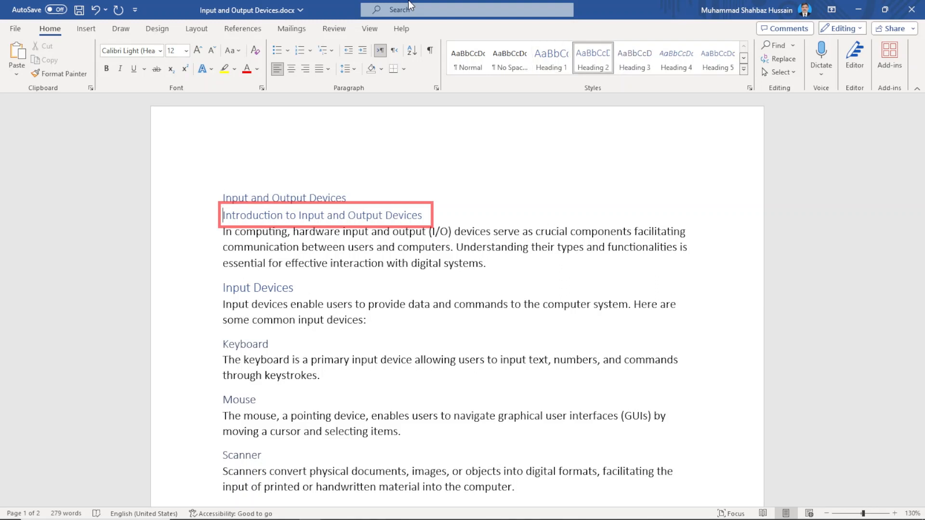
{"action": "key", "text": "Down"}
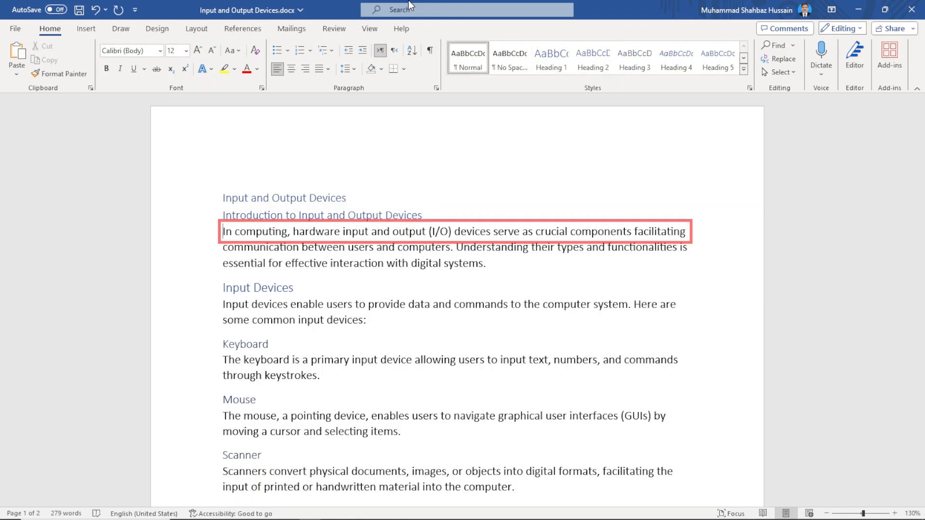
{"action": "key", "text": "ctrl+Down"}
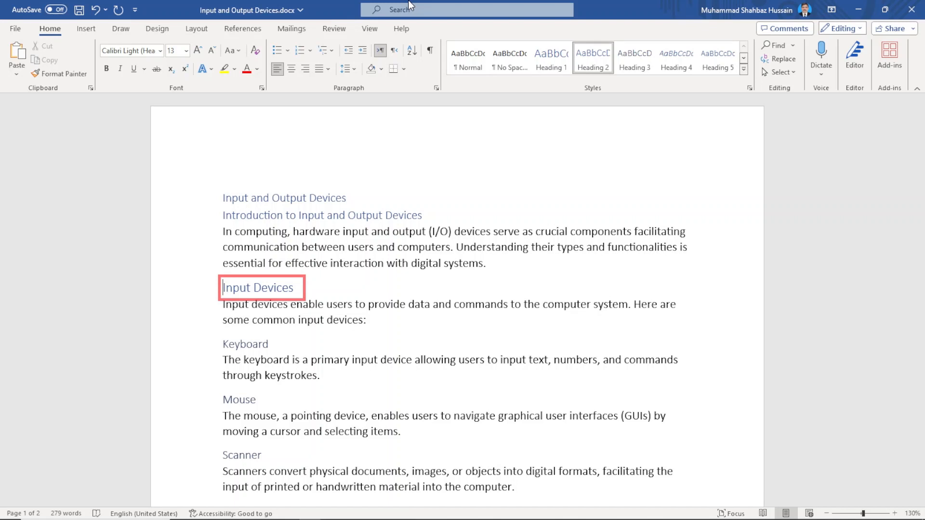
{"action": "key", "text": "ctrl+Home"}
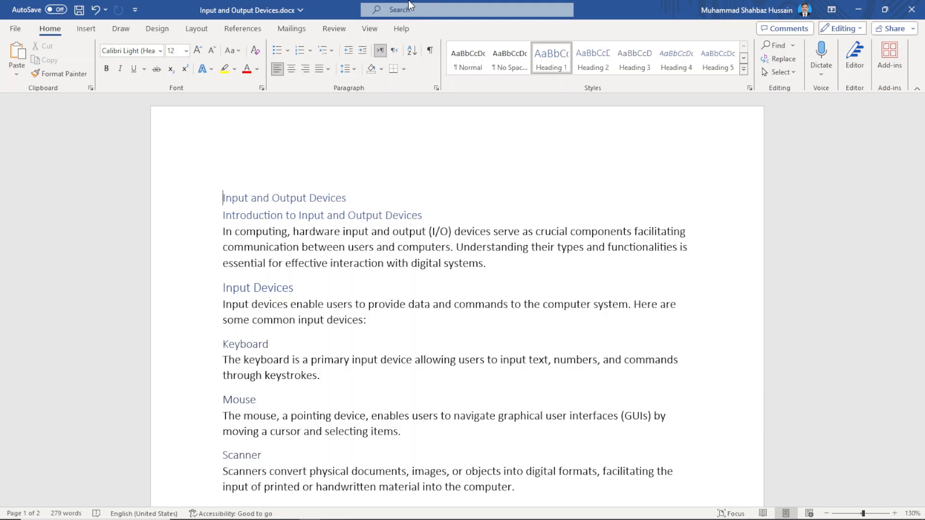
Open the Heading List and jump to the "Output Devices" heading
{"action": "key", "text": "Insert+F6"}
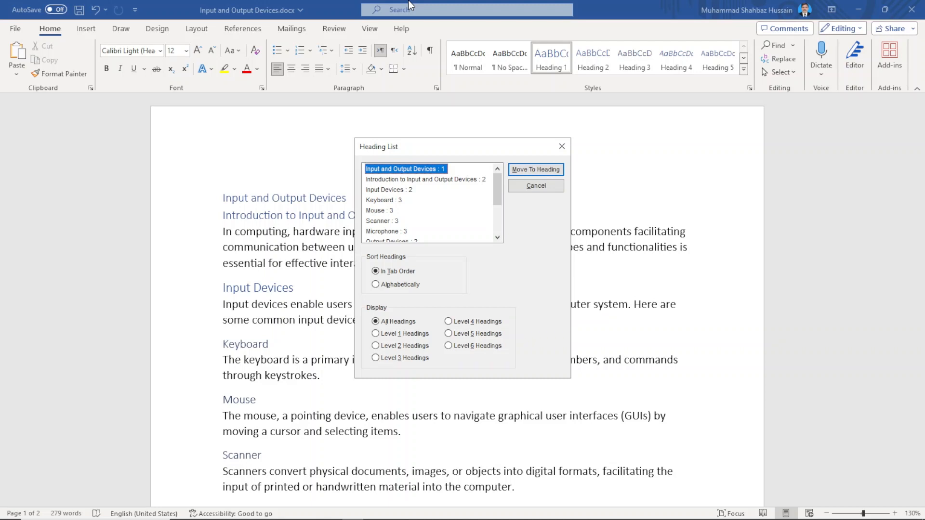
{"action": "key", "text": "Down"}
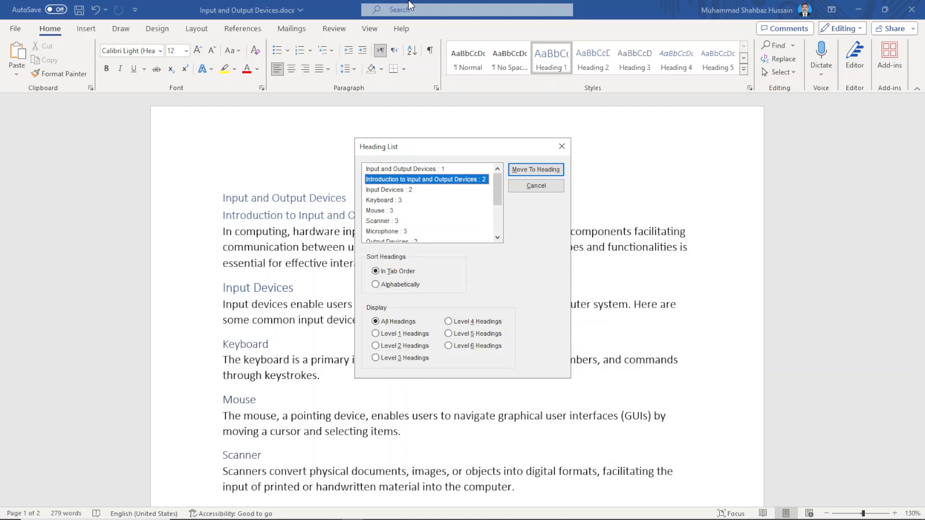
{"action": "key", "text": "Down"}
{"action": "key", "text": "Down"}
{"action": "key", "text": "Down"}
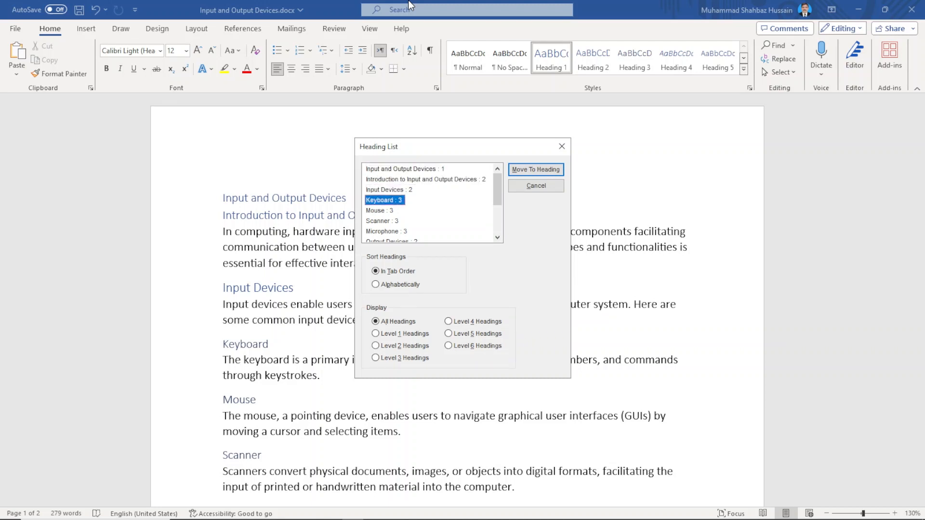
{"action": "key", "text": "Down"}
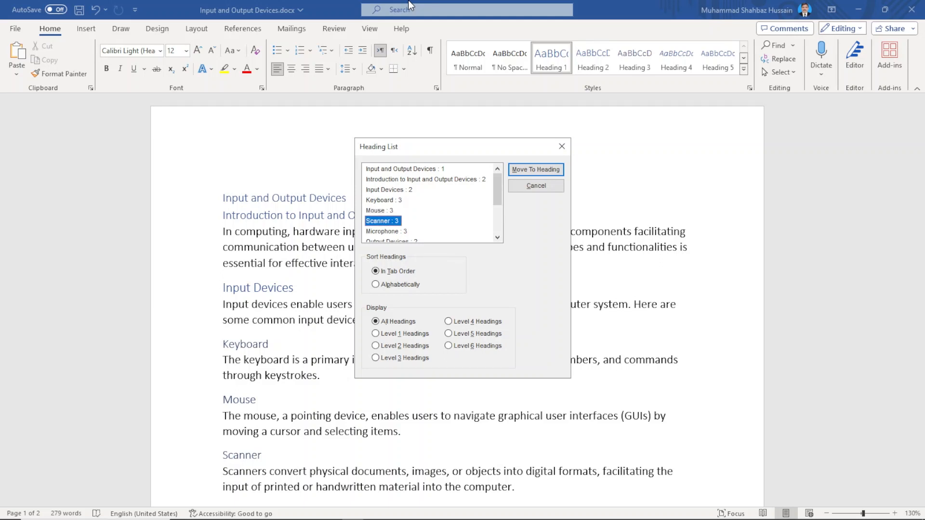
{"action": "key", "text": "Down"}
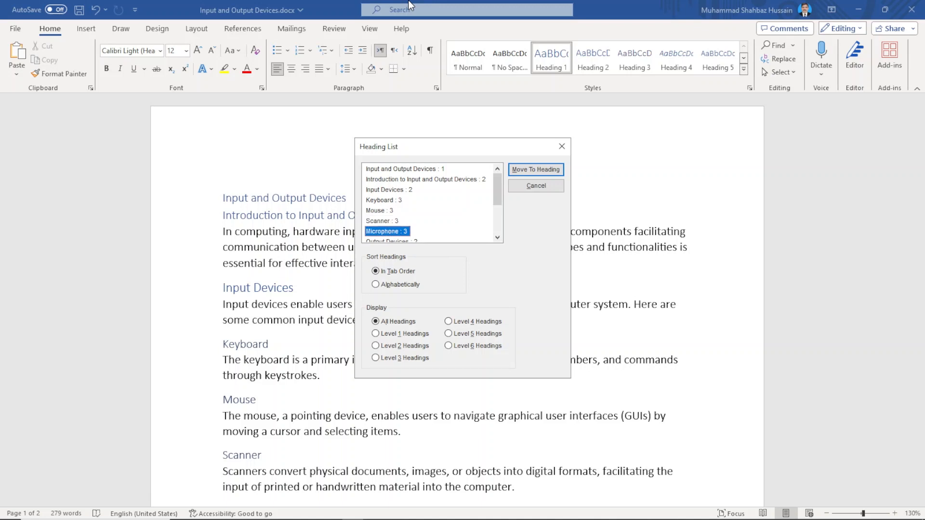
{"action": "key", "text": "Down"}
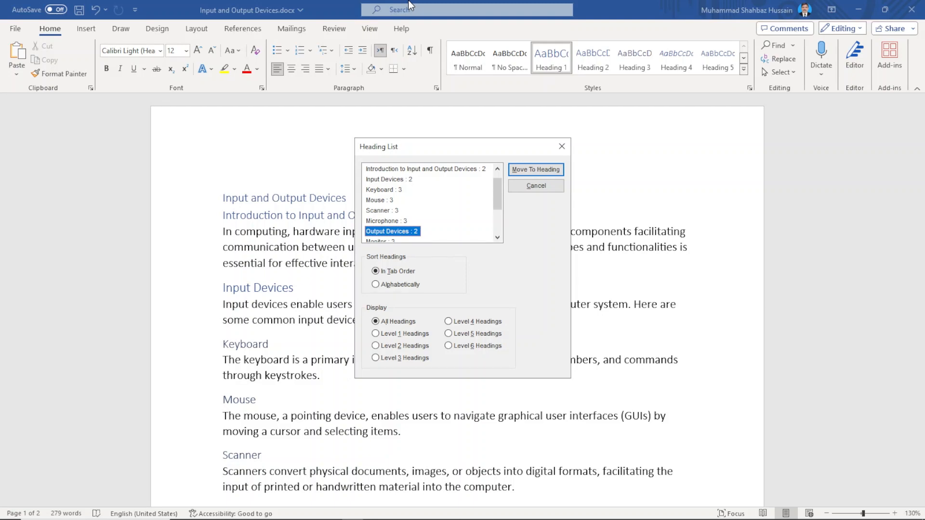
{"action": "key", "text": "Return"}
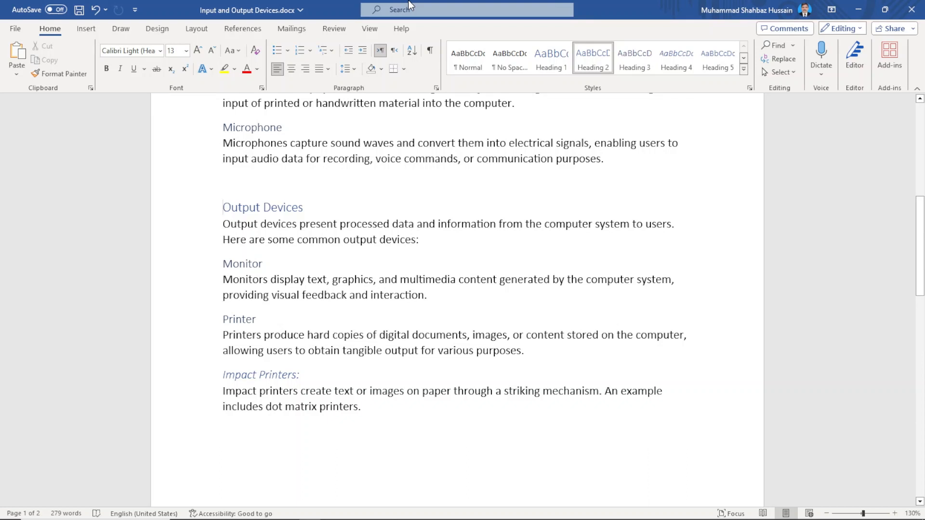
Step line by line through the Output Devices section, checking the "Monitor", "Printer" and "Impact Printers:" headings
{"action": "key", "text": "Down"}
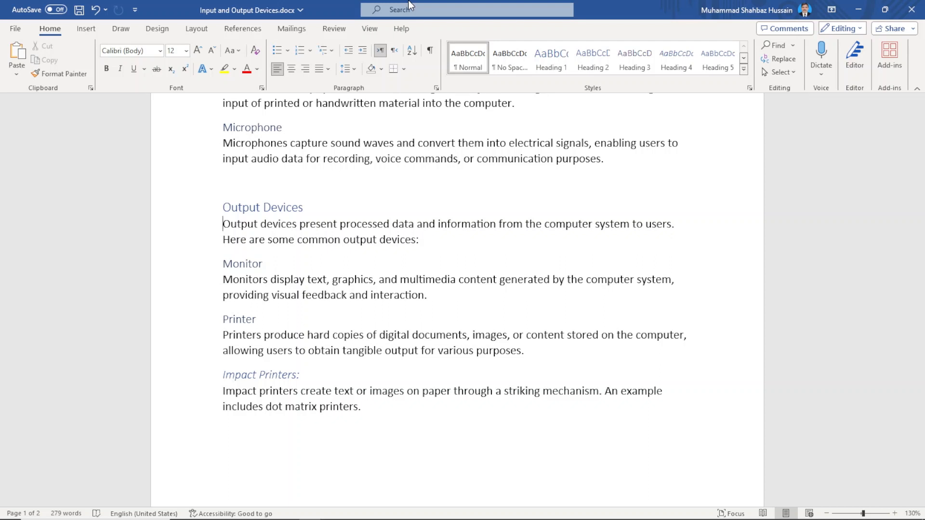
{"action": "key", "text": "Up"}
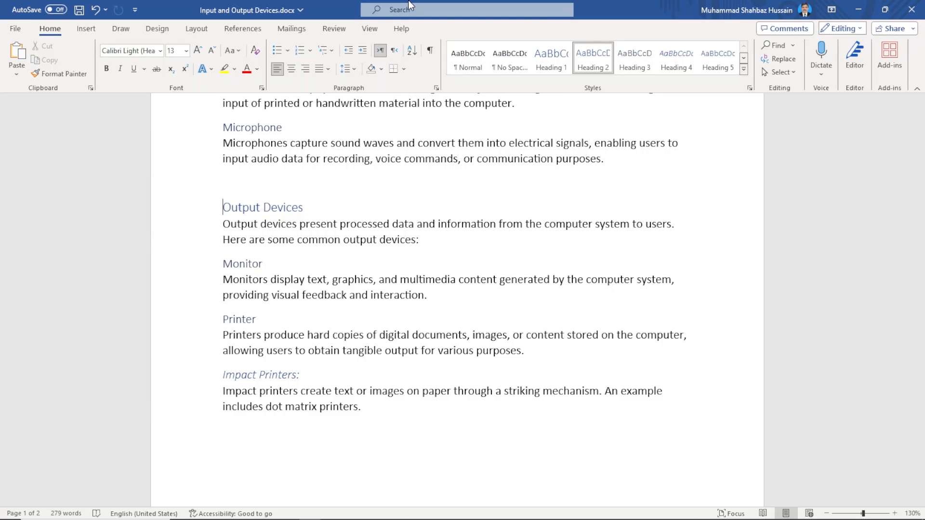
{"action": "key", "text": "Down"}
{"action": "key", "text": "Down"}
{"action": "key", "text": "Down"}
{"action": "key", "text": "Down"}
{"action": "key", "text": "Down"}
{"action": "key", "text": "Down"}
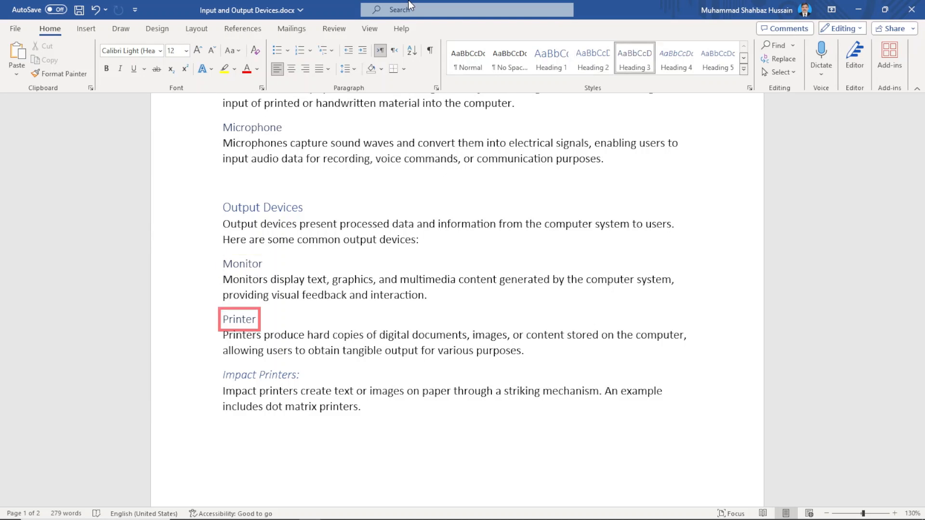
{"action": "key", "text": "Down"}
{"action": "key", "text": "Down"}
{"action": "key", "text": "Down"}
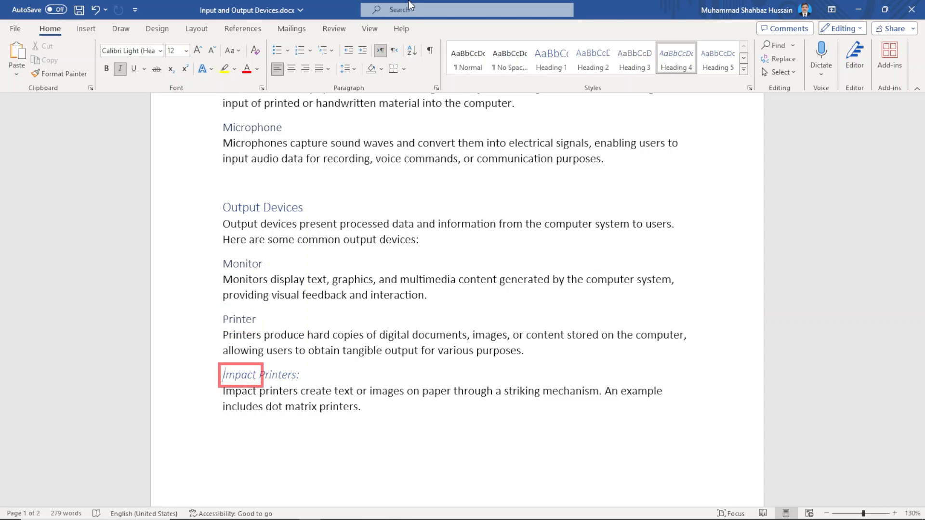
{"action": "key", "text": "Up"}
{"action": "key", "text": "Up"}
{"action": "key", "text": "Up"}
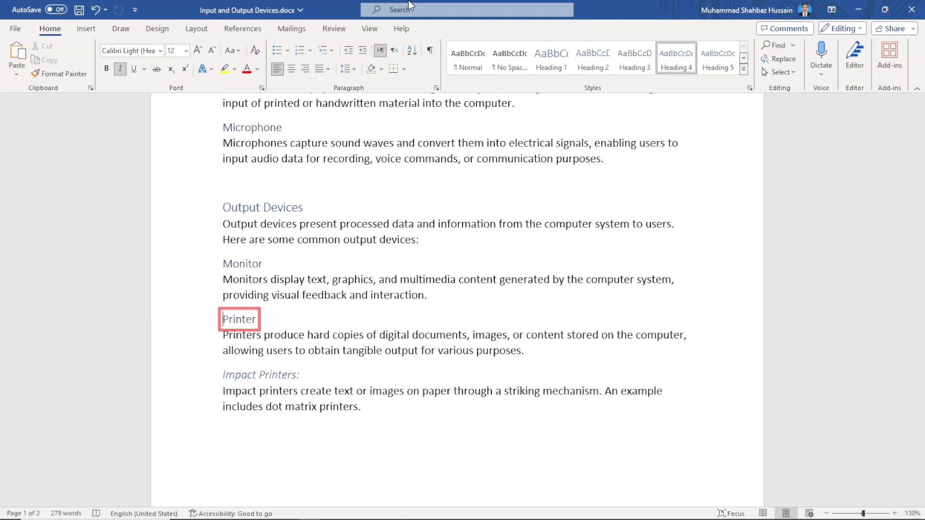
{"action": "key", "text": "Up"}
{"action": "key", "text": "Up"}
{"action": "key", "text": "Up"}
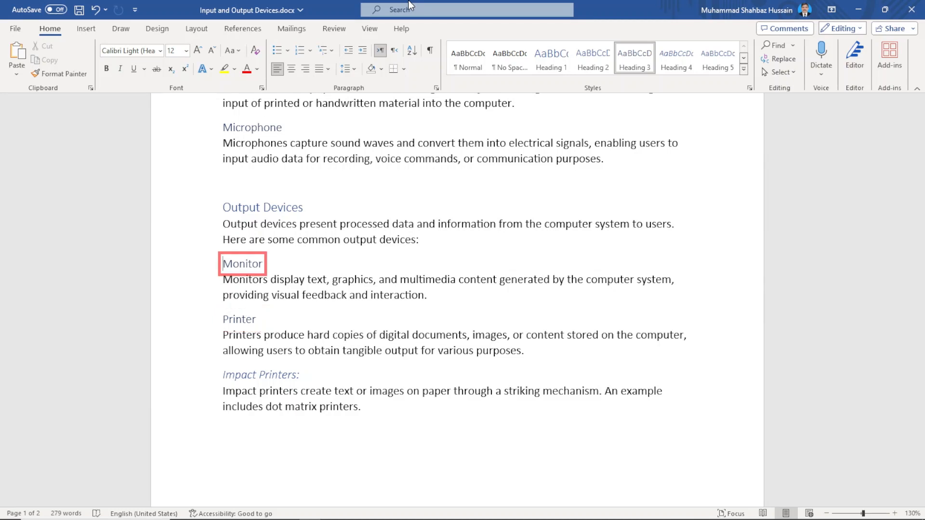